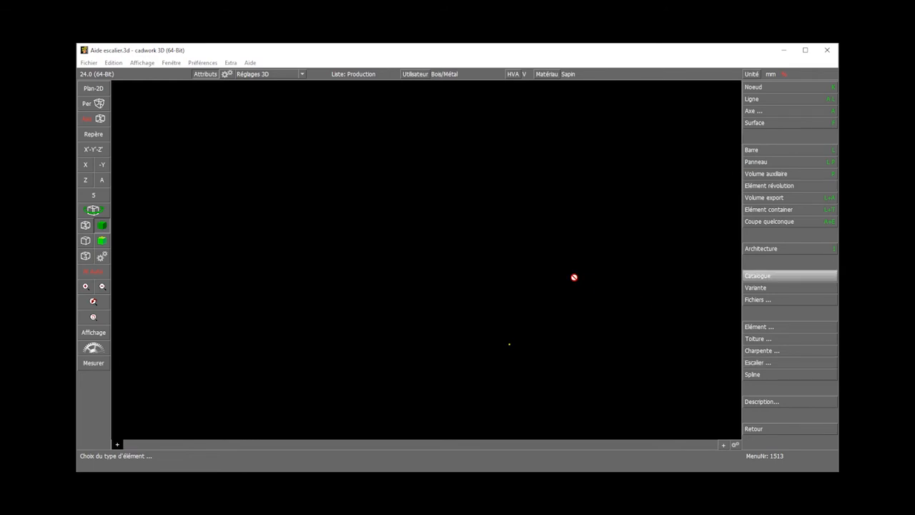
Leave the element type choice in the 3D file and switch to the 2D file "Vue au plan de l'escalier"
{"action": "key", "text": "Escape"}
{"action": "middle_click_drag", "start_coordinate": [837, 228], "coordinate": [82, 169]}
{"action": "left_click", "coordinate": [105, 180]}
{"action": "middle_click_drag", "start_coordinate": [372, 255], "coordinate": [841, 225]}
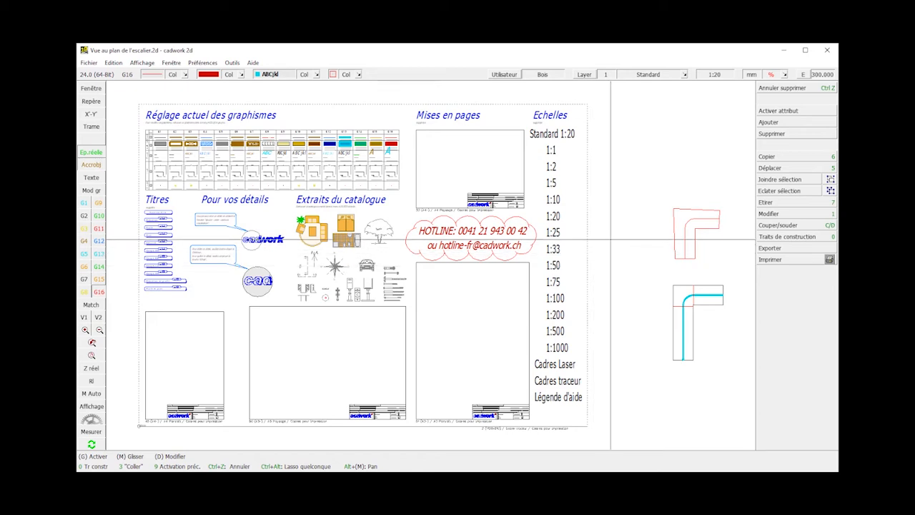
Start the stair assistant without a selection to view its predefined plan variants, and exit without choosing one
{"action": "left_click", "coordinate": [777, 122]}
{"action": "left_click", "coordinate": [770, 340]}
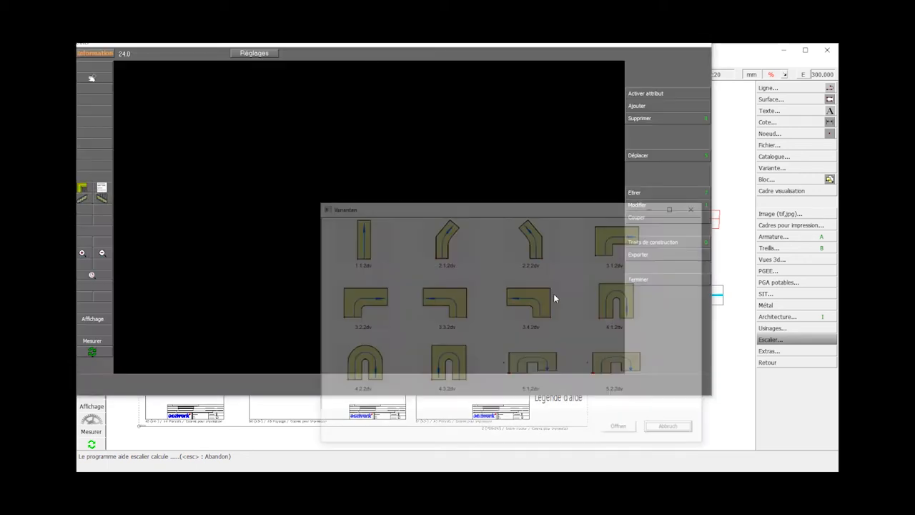
{"action": "left_click_drag", "start_coordinate": [449, 210], "coordinate": [378, 92]}
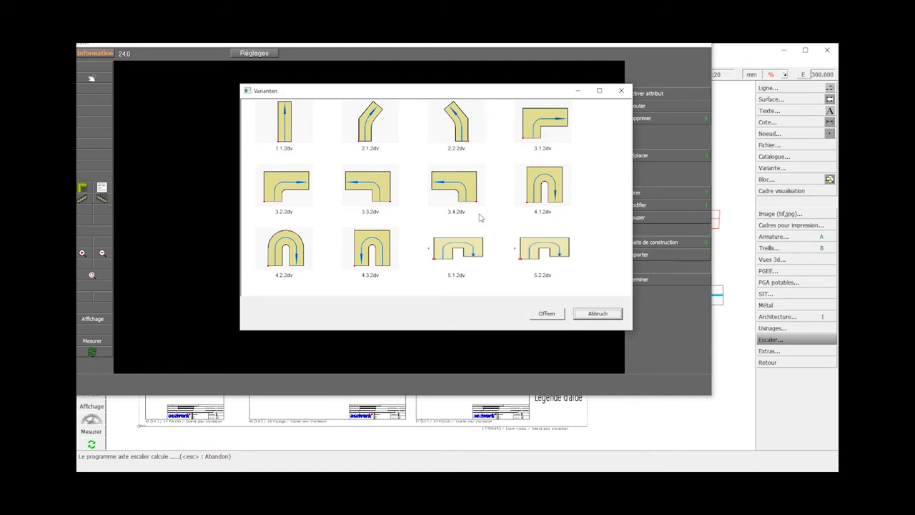
{"action": "left_click", "coordinate": [621, 90]}
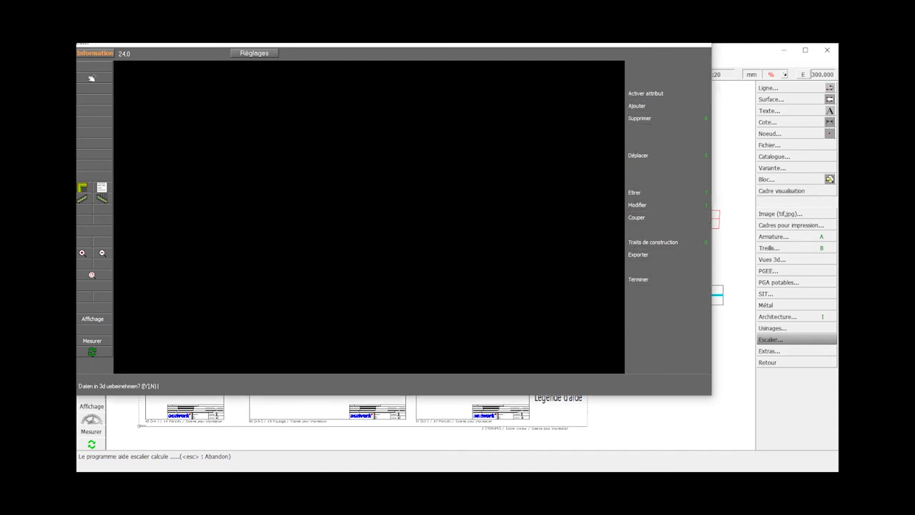
{"action": "key", "text": "Return"}
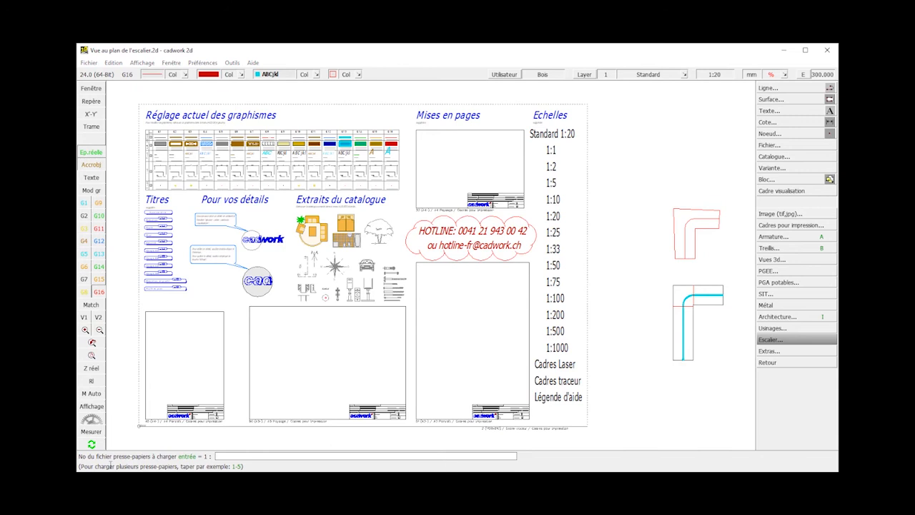
{"action": "key", "text": "Return"}
{"action": "left_click", "coordinate": [607, 258]}
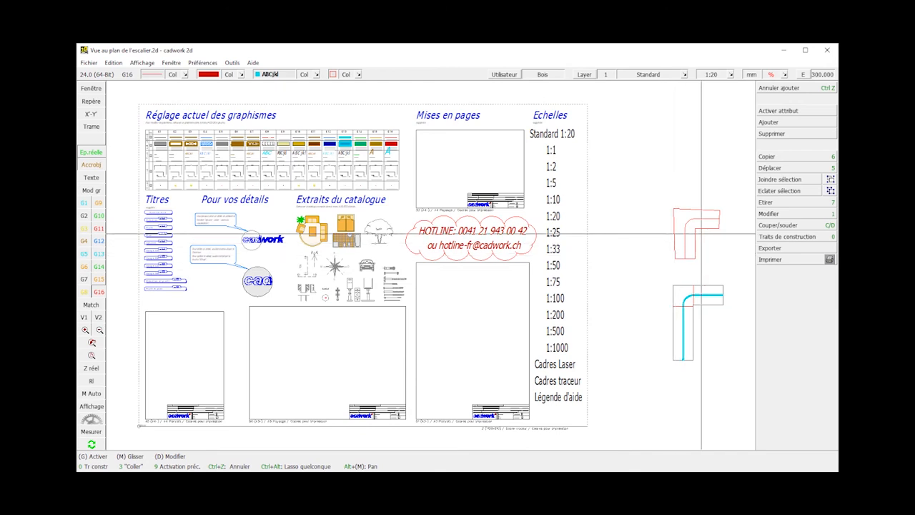
Examine the red L-shaped stair outline and the curved line inside it by selecting them in the plan
{"action": "scroll", "coordinate": [701, 233], "scroll_direction": "up", "scroll_amount": 3}
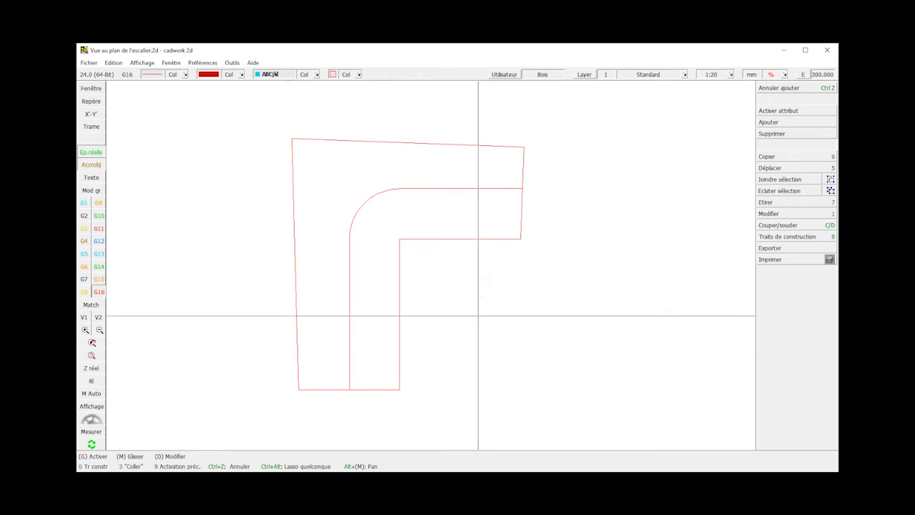
{"action": "left_click", "coordinate": [496, 238]}
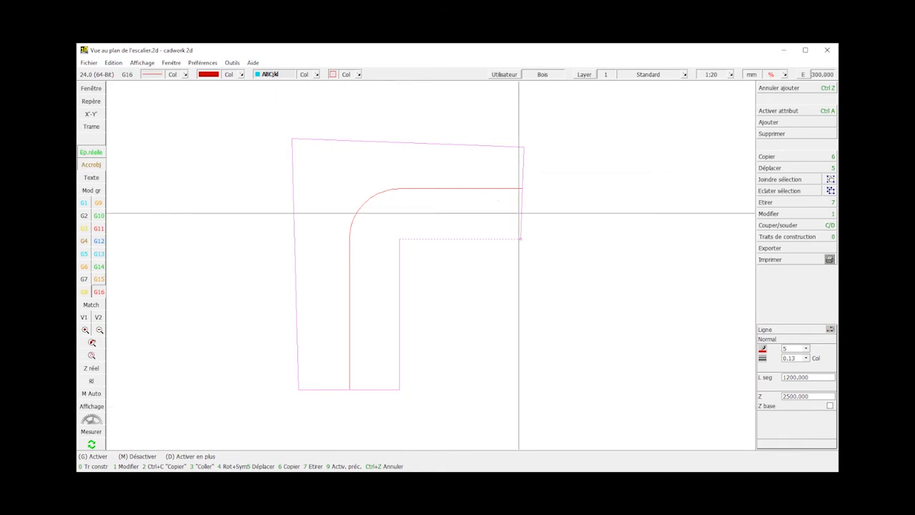
{"action": "left_click", "coordinate": [350, 241]}
{"action": "middle_click", "coordinate": [401, 270]}
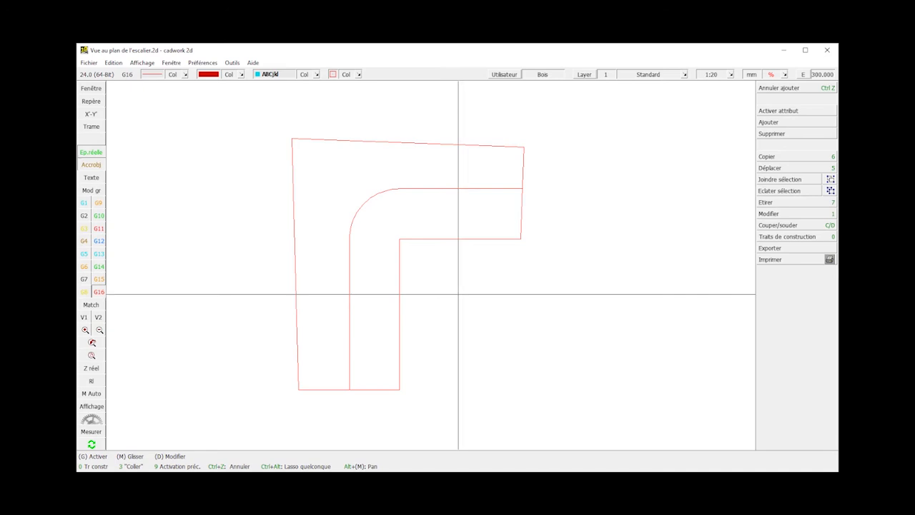
{"action": "left_click", "coordinate": [350, 390]}
{"action": "left_click", "coordinate": [350, 390]}
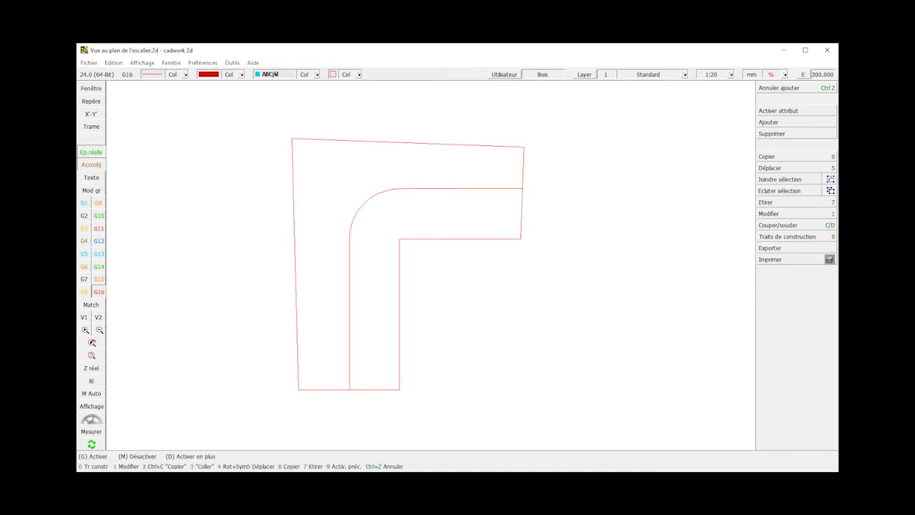
Set the Z height of the curved line inside the stair outline to 2850 mm and check the value
{"action": "left_click", "coordinate": [522, 189]}
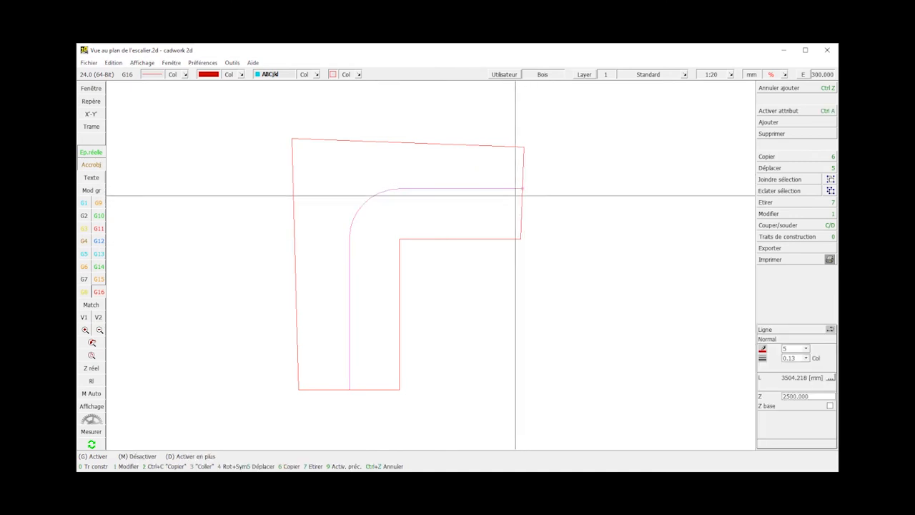
{"action": "left_click_drag", "start_coordinate": [818, 398], "coordinate": [766, 398]}
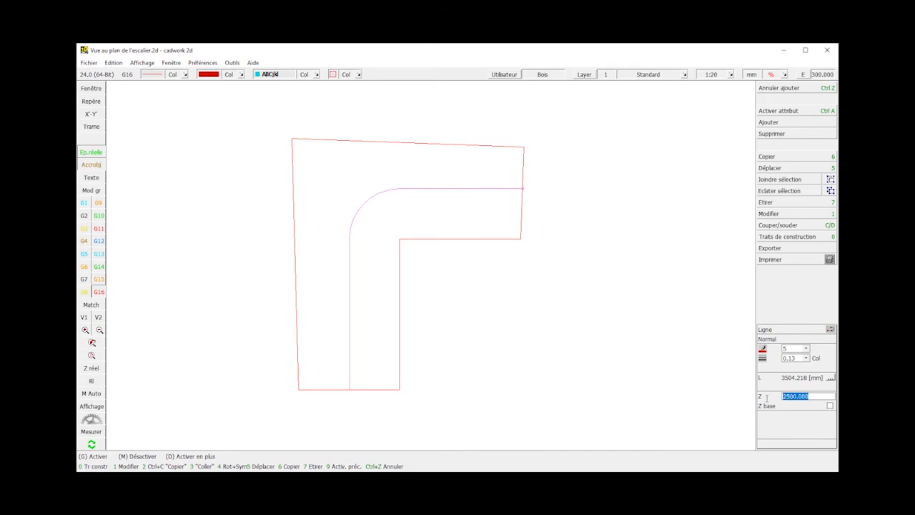
{"action": "type", "text": "2850"}
{"action": "middle_click", "coordinate": [639, 360]}
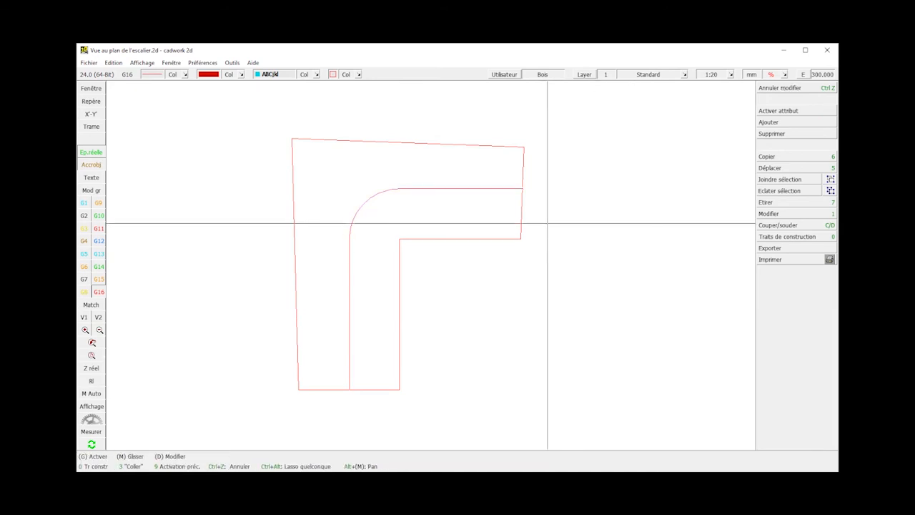
{"action": "left_click", "coordinate": [522, 188]}
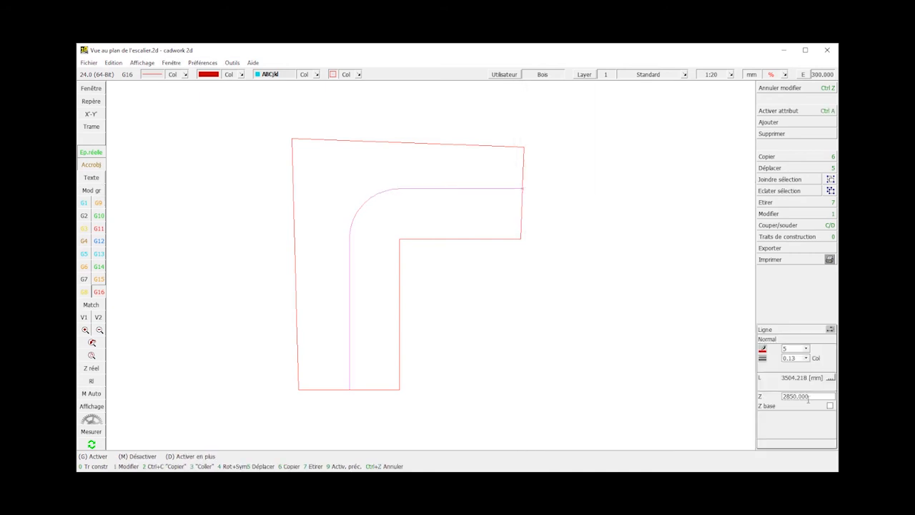
{"action": "middle_click", "coordinate": [537, 353]}
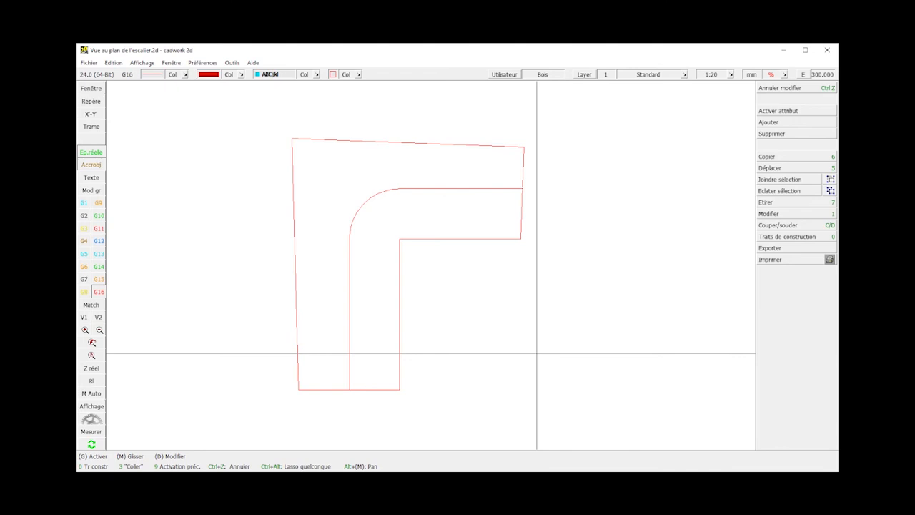
Assign the stair element type "Ligne de giron" to the curved line inside the outline
{"action": "left_click", "coordinate": [492, 187]}
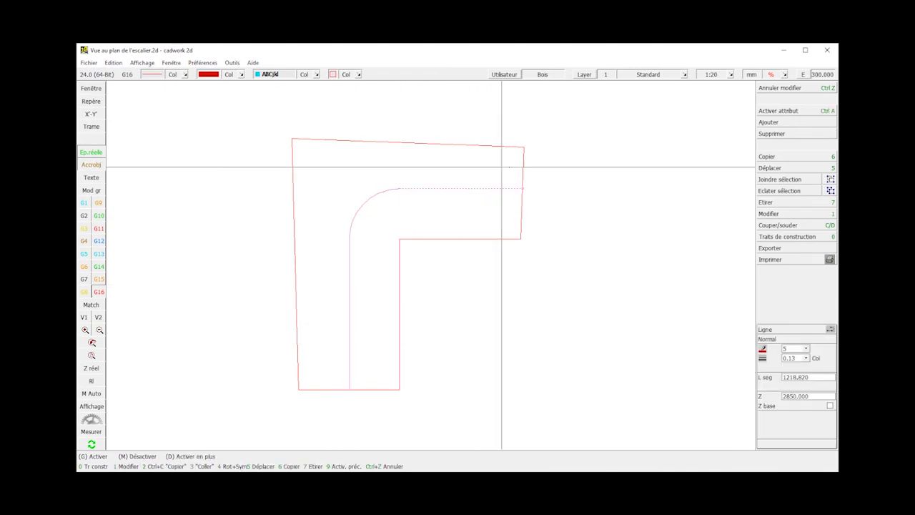
{"action": "left_click", "coordinate": [798, 215]}
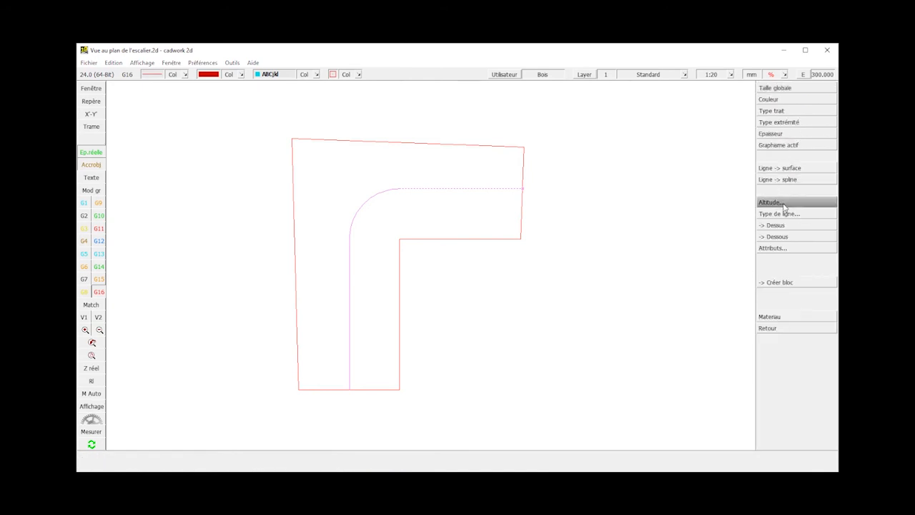
{"action": "left_click", "coordinate": [785, 214]}
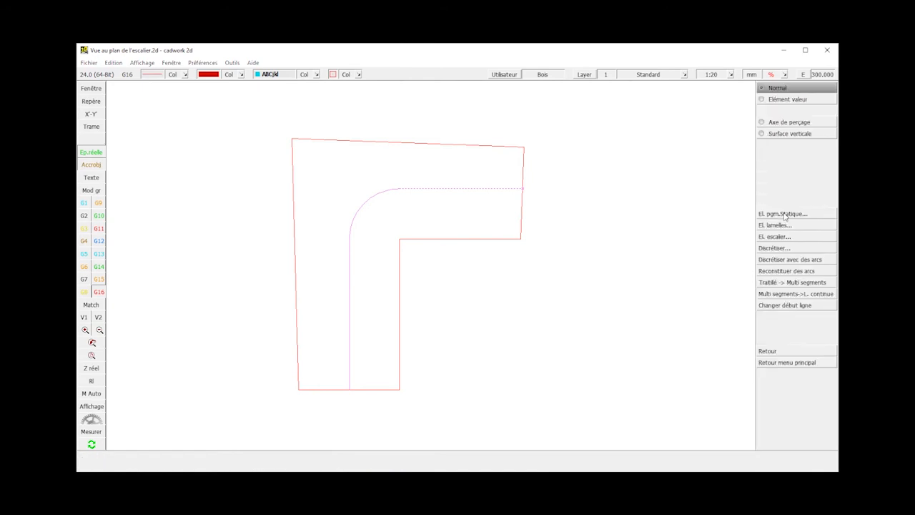
{"action": "left_click", "coordinate": [795, 237]}
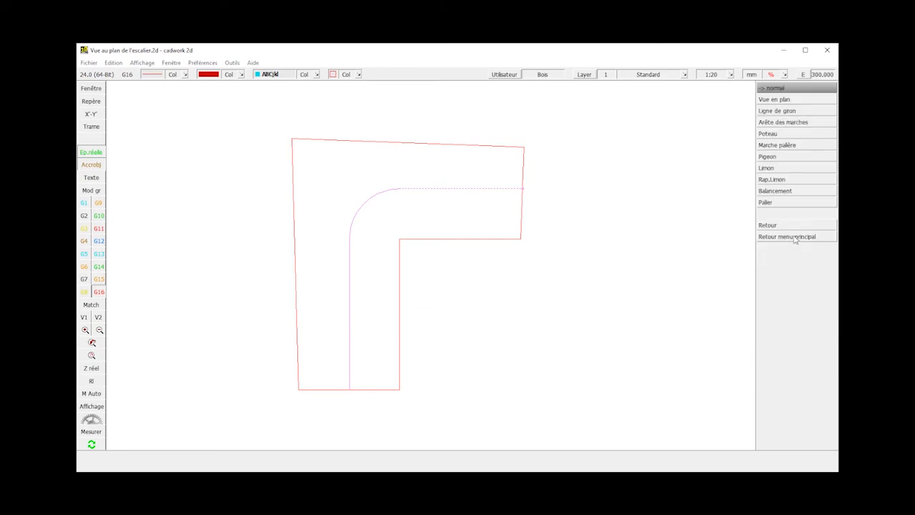
{"action": "left_click", "coordinate": [795, 112]}
{"action": "left_click", "coordinate": [798, 238]}
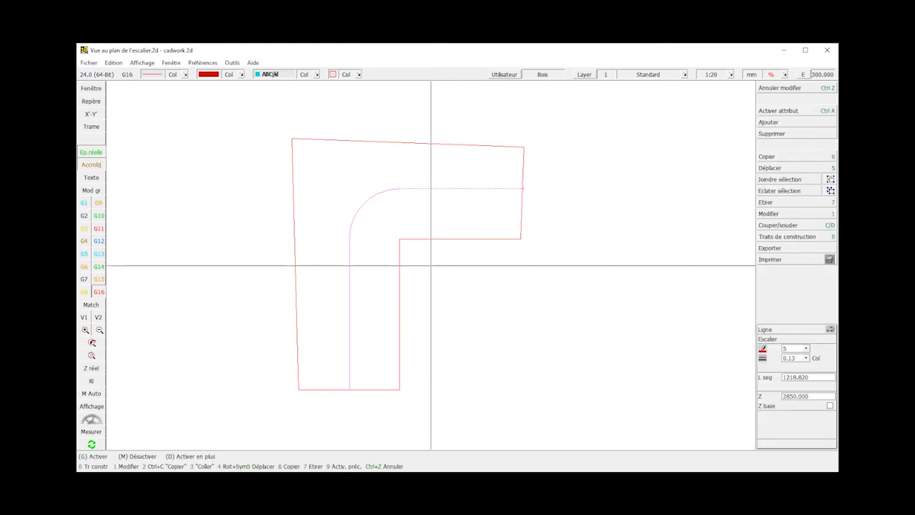
Assign the stair element type "Vue en plan" to the closed L-shaped outline
{"action": "left_click", "coordinate": [421, 239]}
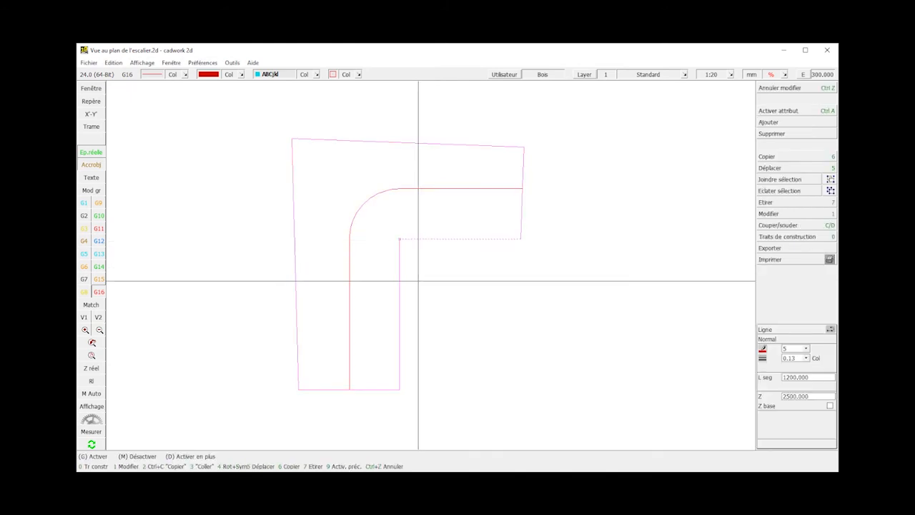
{"action": "left_click", "coordinate": [801, 214]}
{"action": "left_click", "coordinate": [804, 214]}
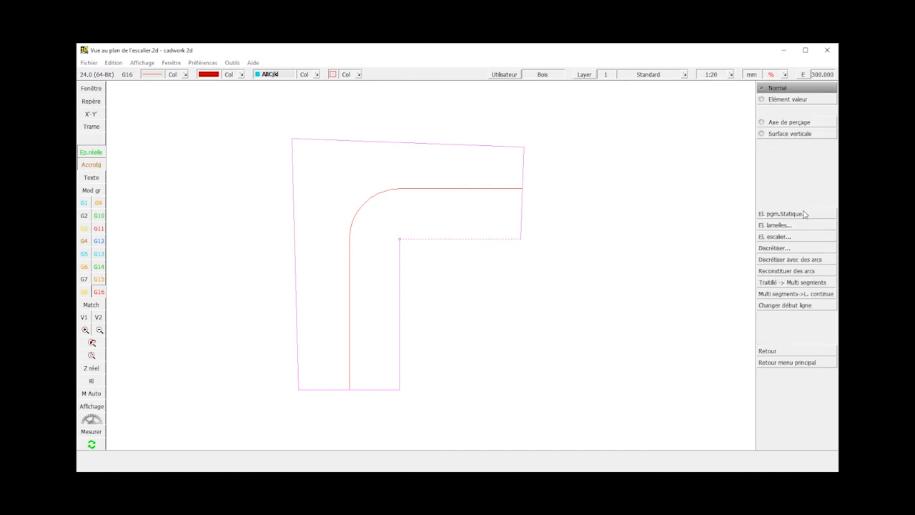
{"action": "left_click", "coordinate": [804, 236]}
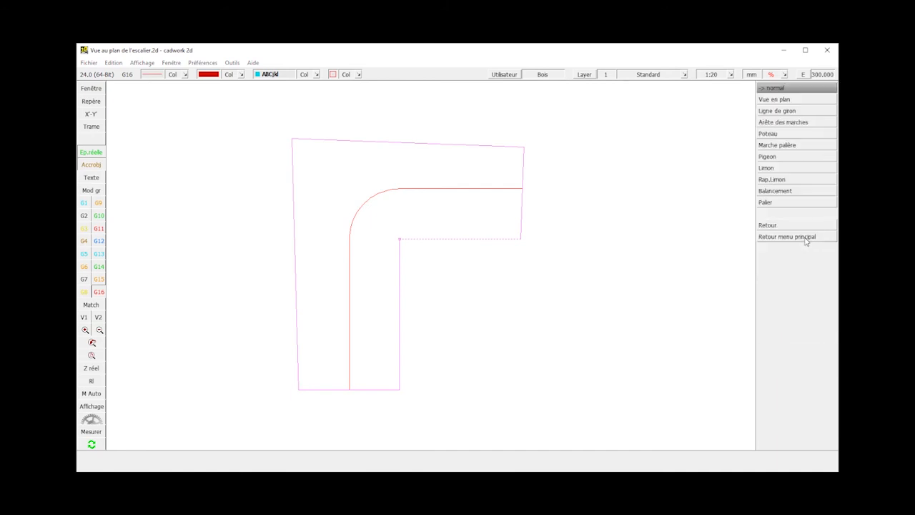
{"action": "left_click", "coordinate": [787, 100]}
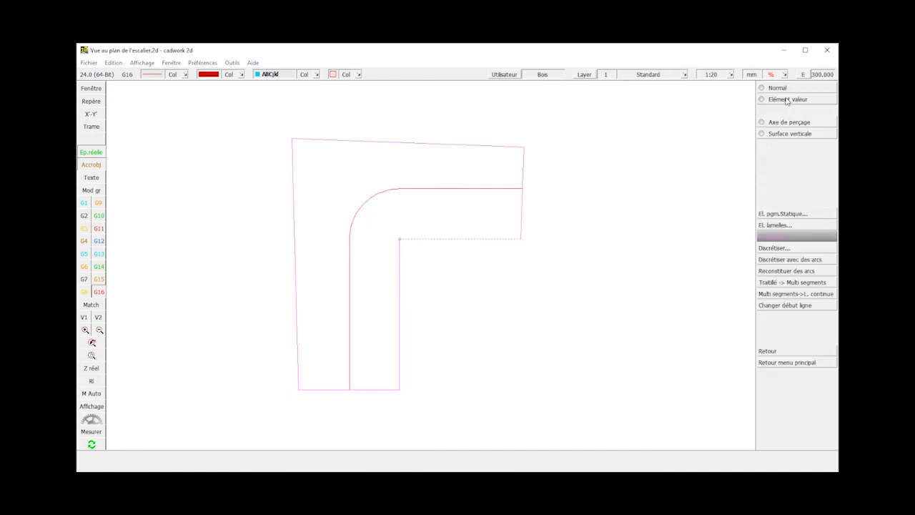
{"action": "left_click", "coordinate": [786, 259]}
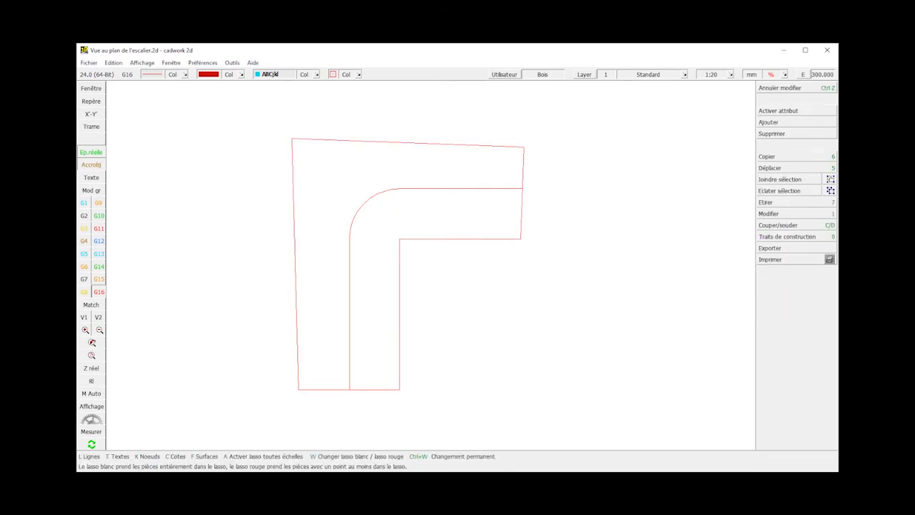
Draw a diagonal line about 1325 mm long beside the outline and compare its line type with the outline's
{"action": "left_click", "coordinate": [476, 335]}
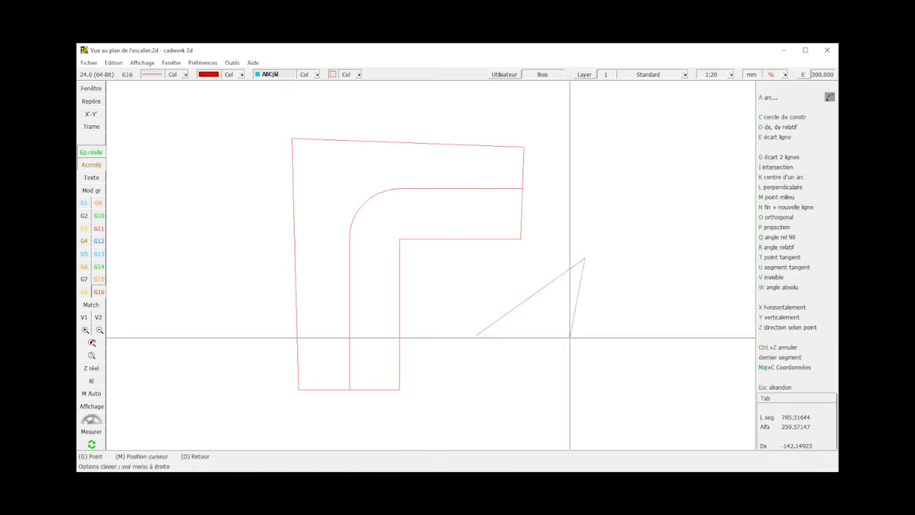
{"action": "left_click", "coordinate": [584, 259]}
{"action": "left_click", "coordinate": [531, 294]}
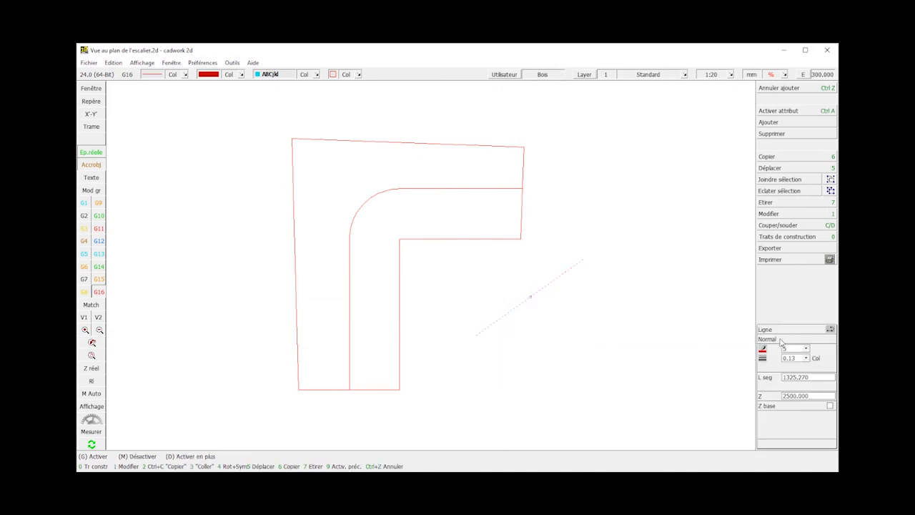
{"action": "left_click", "coordinate": [494, 239]}
{"action": "left_click", "coordinate": [787, 348]}
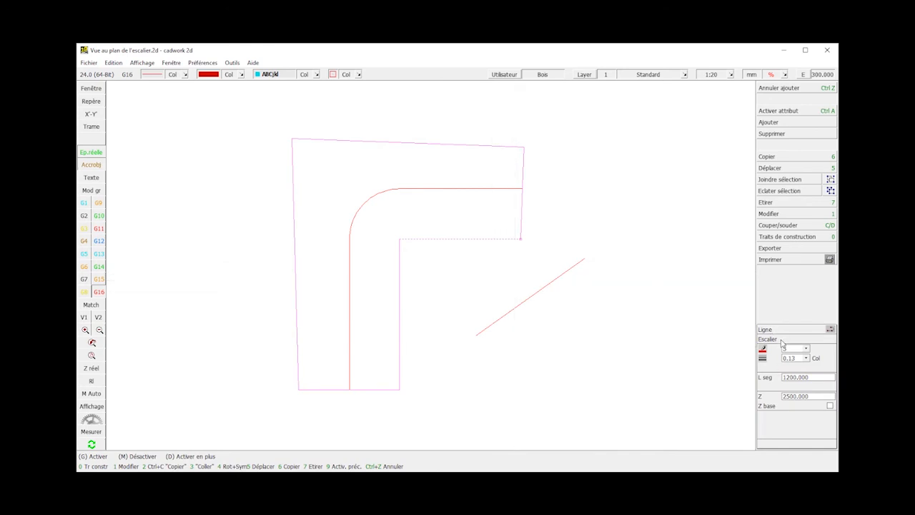
Select the stair outline and its walking line together and start the stair calculation with them
{"action": "left_click", "coordinate": [544, 253]}
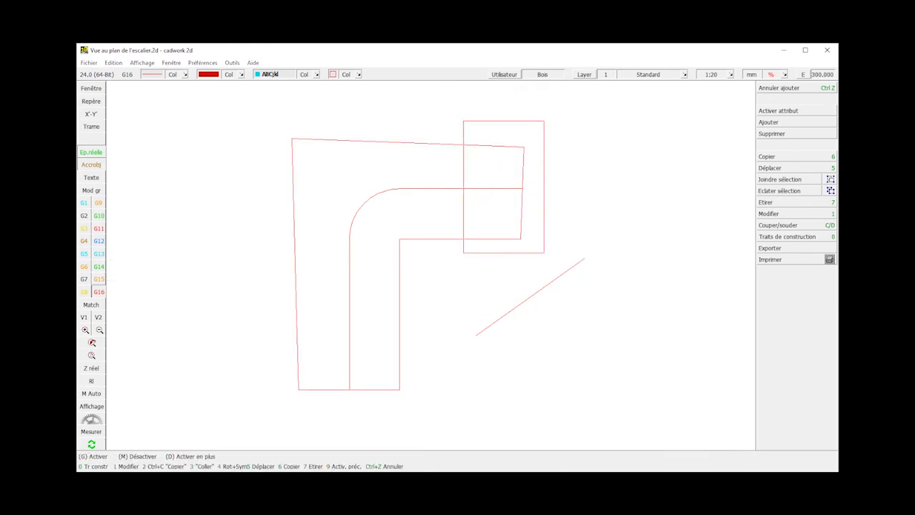
{"action": "left_click", "coordinate": [464, 121]}
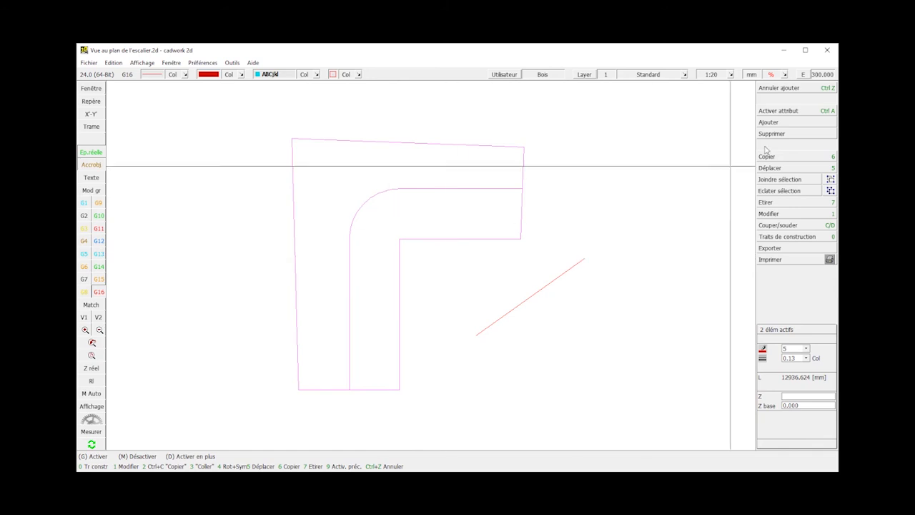
{"action": "left_click", "coordinate": [793, 123]}
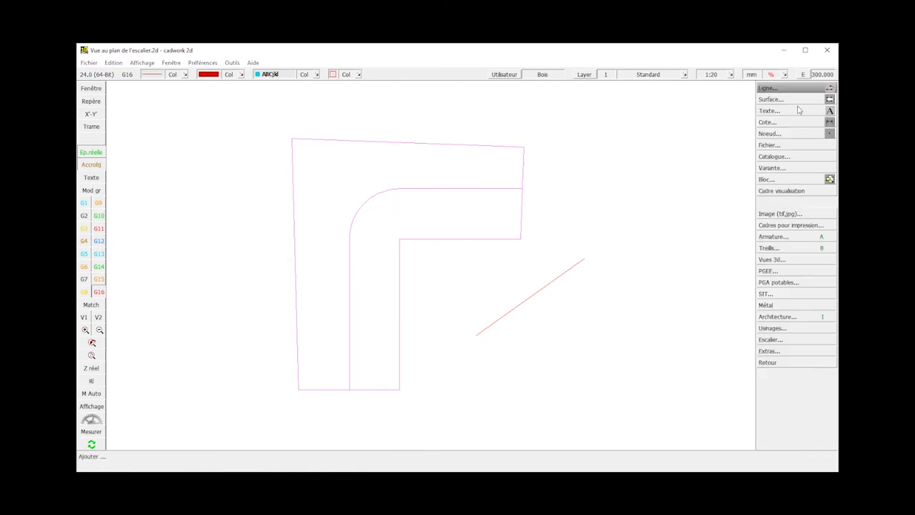
{"action": "left_click", "coordinate": [776, 340]}
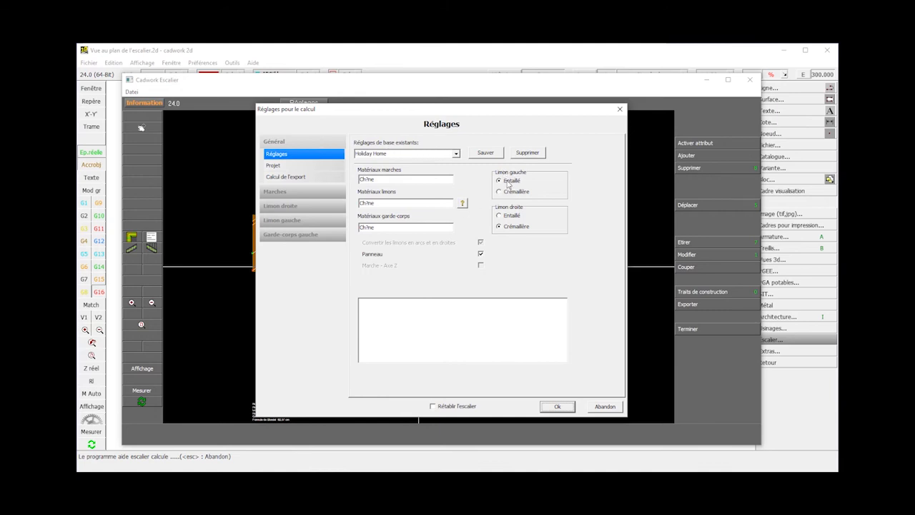
Review the tread, right stringer and left stringer pages of the stair calculation settings
{"action": "left_click", "coordinate": [288, 194]}
{"action": "left_click", "coordinate": [291, 207]}
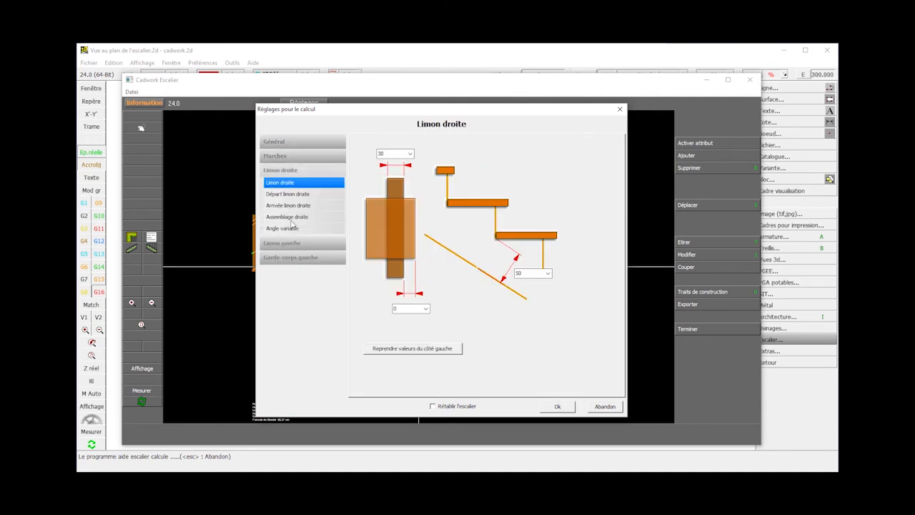
{"action": "left_click", "coordinate": [288, 194]}
{"action": "left_click", "coordinate": [288, 205]}
{"action": "left_click", "coordinate": [284, 229]}
{"action": "left_click", "coordinate": [283, 221]}
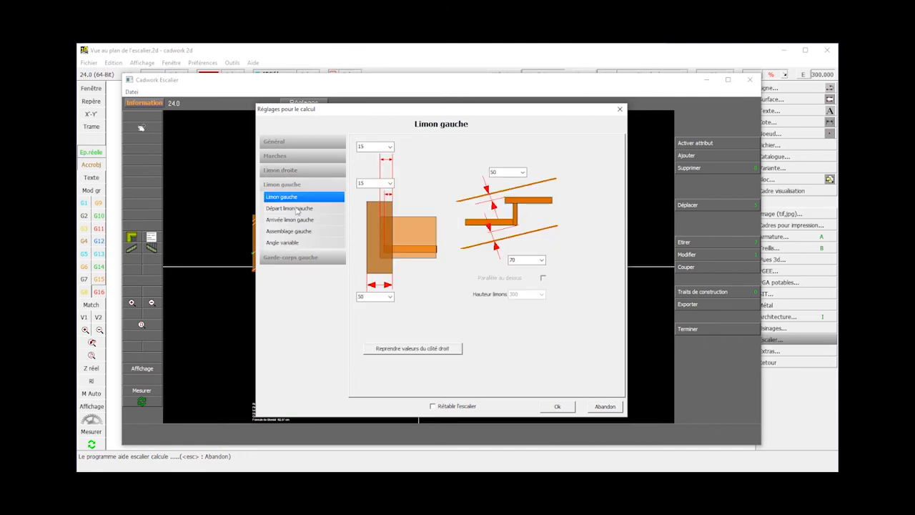
Load the base settings "quart tournant droite" in the general calculation settings, replace the current values, and generate the staircase
{"action": "left_click", "coordinate": [302, 141]}
{"action": "left_click", "coordinate": [455, 154]}
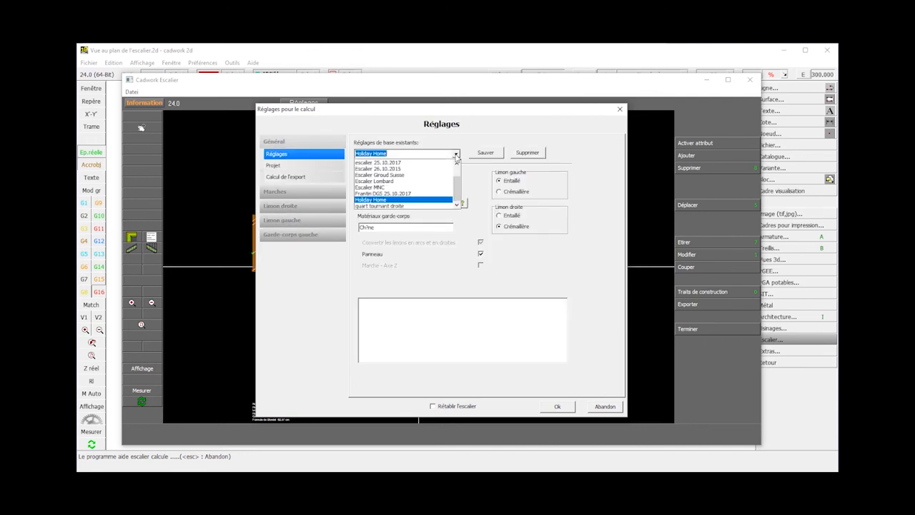
{"action": "left_click", "coordinate": [397, 206]}
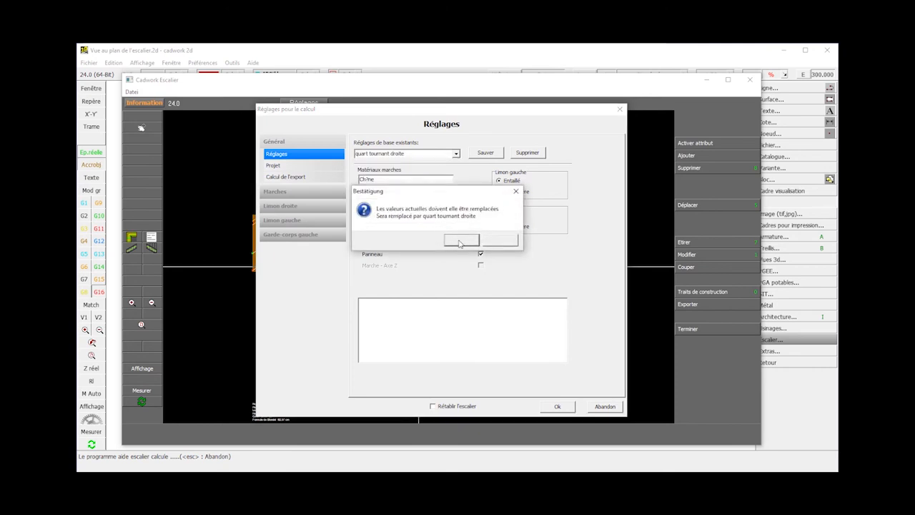
{"action": "left_click", "coordinate": [461, 241]}
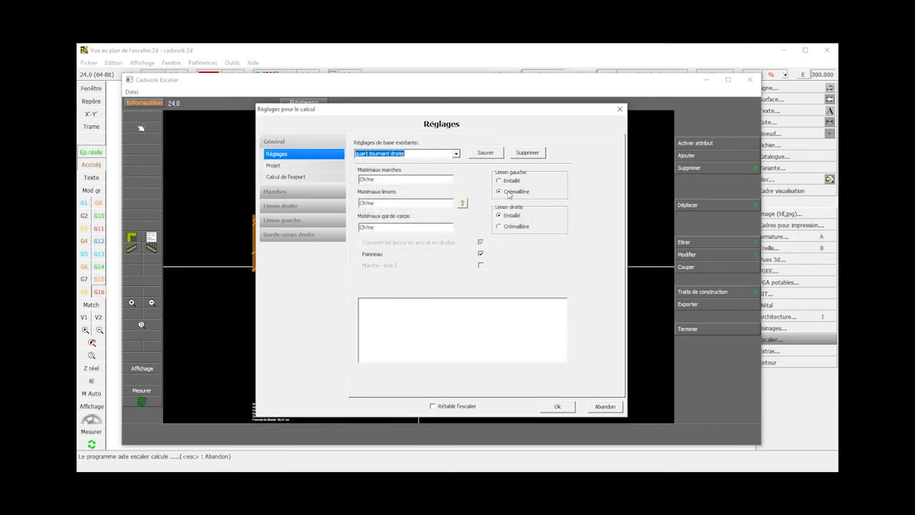
{"action": "left_click", "coordinate": [557, 407]}
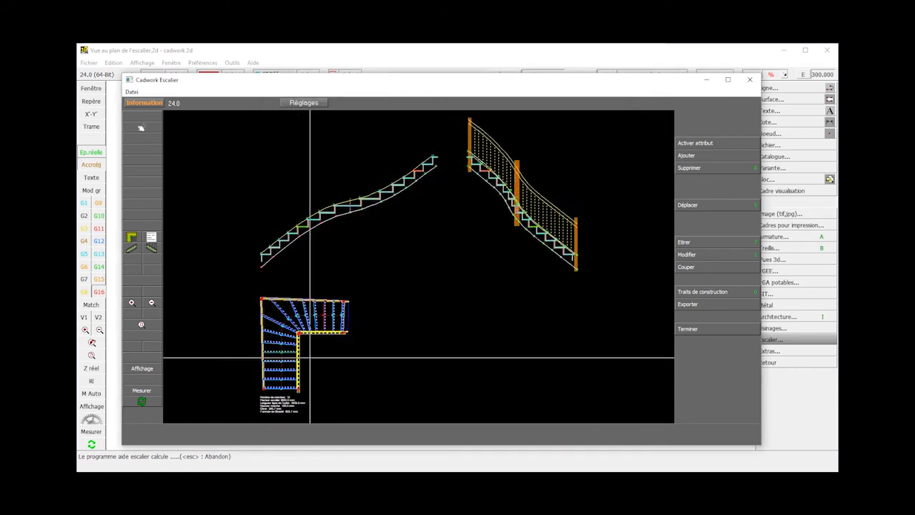
Try adding one tread to the calculated stair, check the plan and elevations, and remove that tread again
{"action": "scroll", "coordinate": [284, 356], "scroll_direction": "up", "scroll_amount": 4}
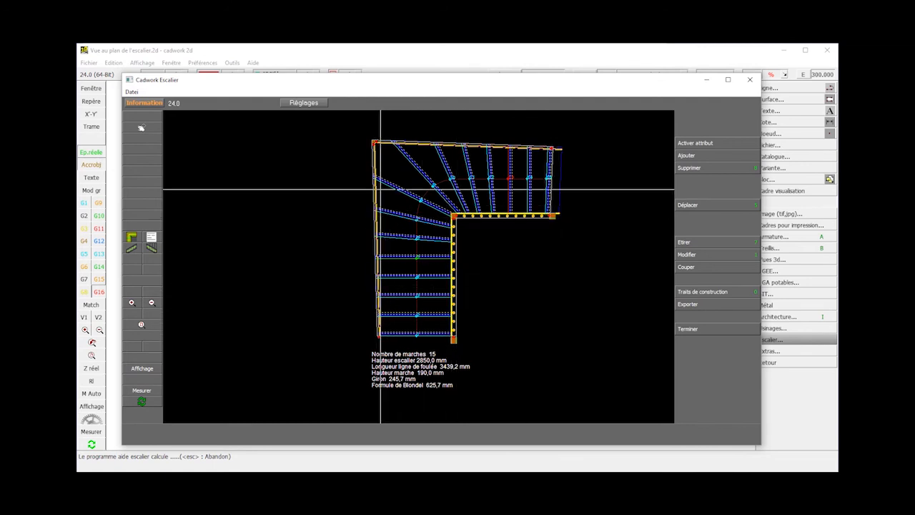
{"action": "scroll", "coordinate": [425, 361], "scroll_direction": "up", "scroll_amount": 2}
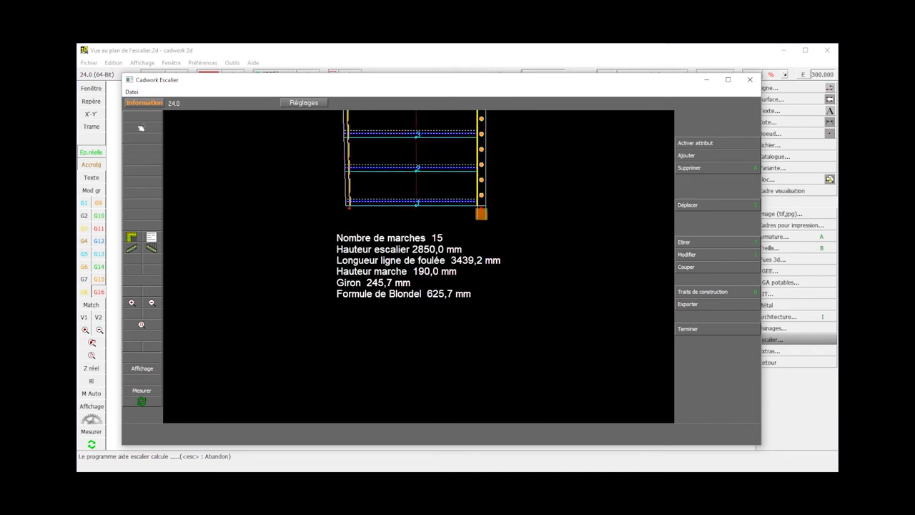
{"action": "scroll", "coordinate": [408, 261], "scroll_direction": "up", "scroll_amount": 1}
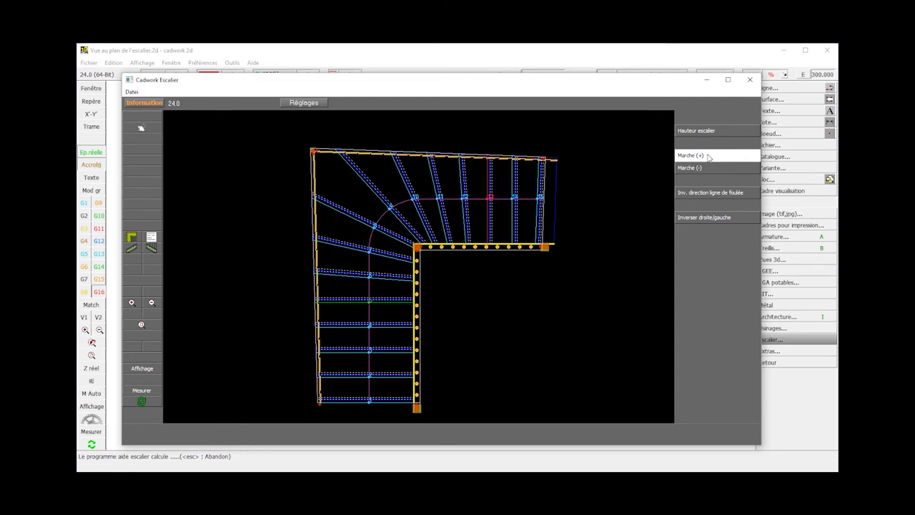
{"action": "scroll", "coordinate": [419, 266], "scroll_direction": "down", "scroll_amount": 3}
{"action": "scroll", "coordinate": [465, 234], "scroll_direction": "up", "scroll_amount": 2}
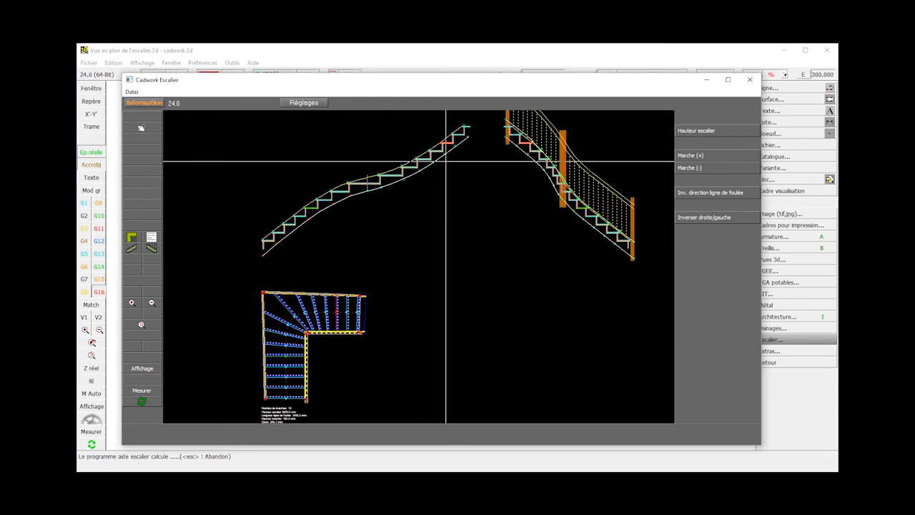
{"action": "left_click", "coordinate": [708, 155]}
{"action": "scroll", "coordinate": [429, 243], "scroll_direction": "down", "scroll_amount": 5}
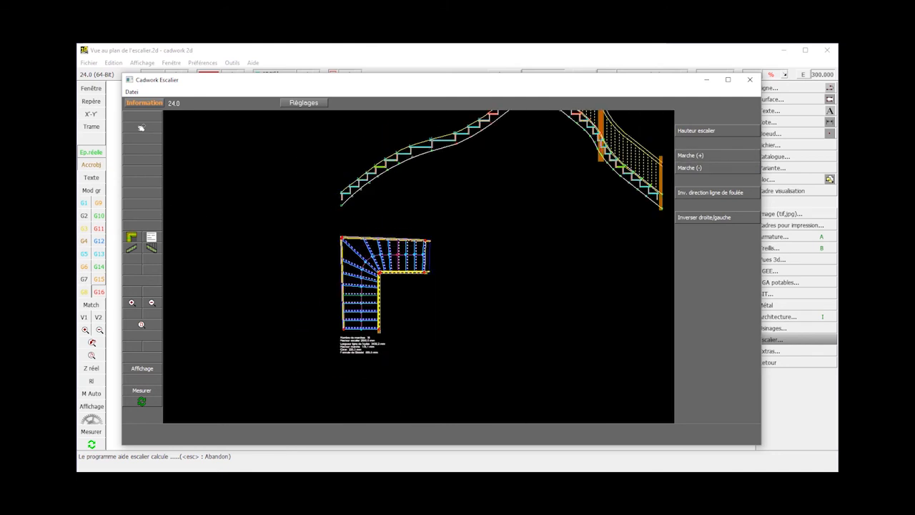
{"action": "scroll", "coordinate": [429, 243], "scroll_direction": "up", "scroll_amount": 1}
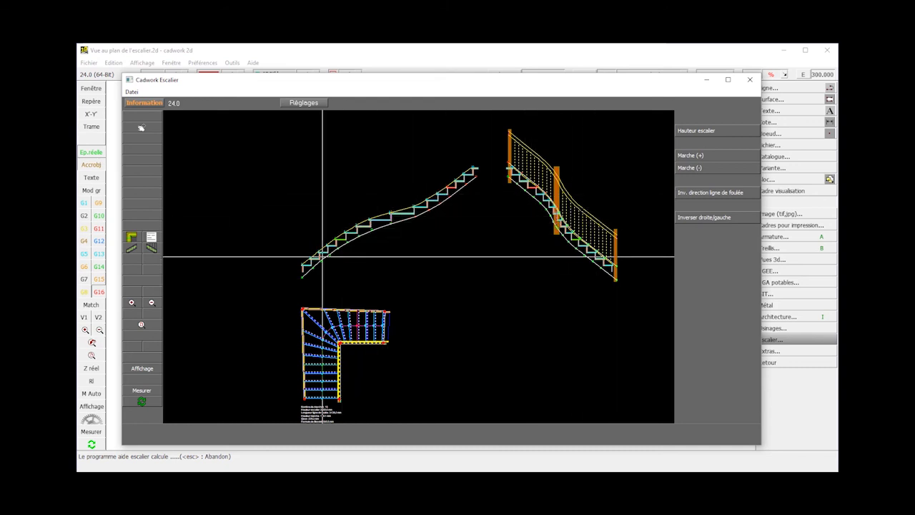
{"action": "left_click", "coordinate": [719, 169]}
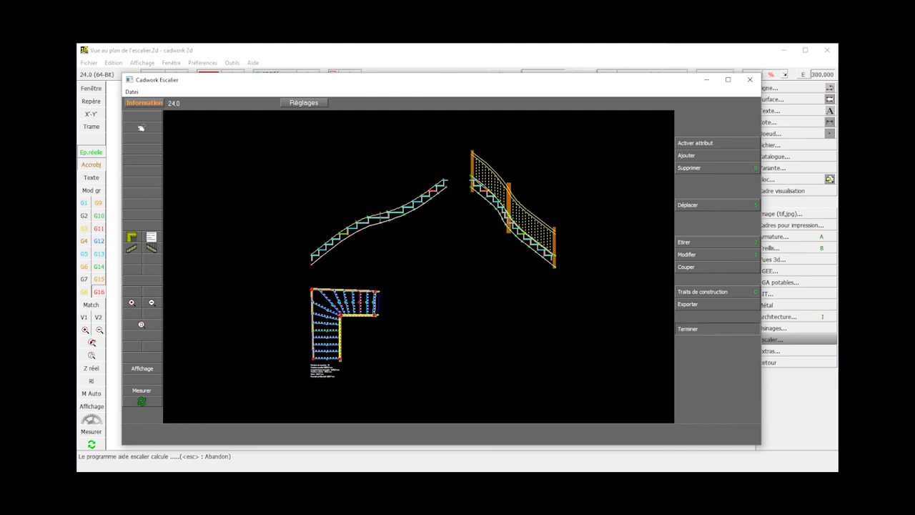
Finish the stair calculation, paste the generated 2D drawing from clipboard 1 above the stair outline, and check its stair data text
{"action": "key", "text": "Return"}
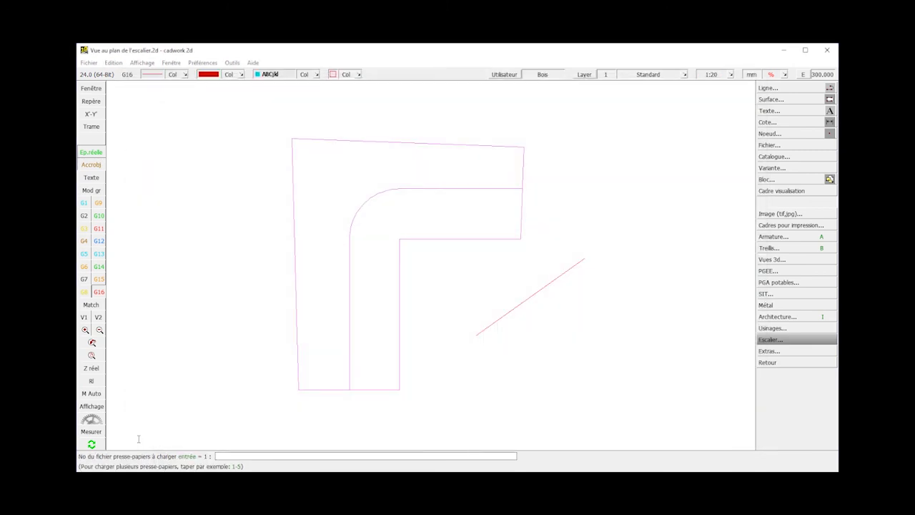
{"action": "key", "text": "Return"}
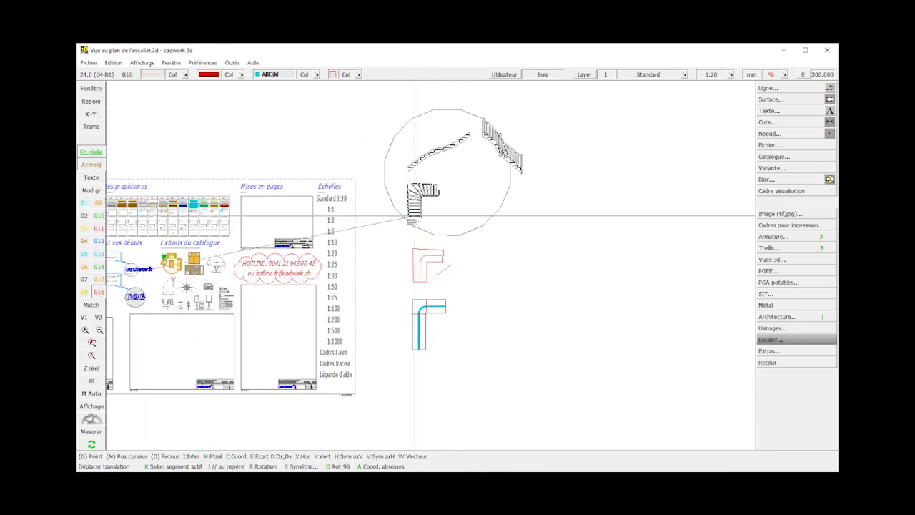
{"action": "left_click", "coordinate": [444, 219]}
{"action": "scroll", "coordinate": [445, 219], "scroll_direction": "up", "scroll_amount": 3}
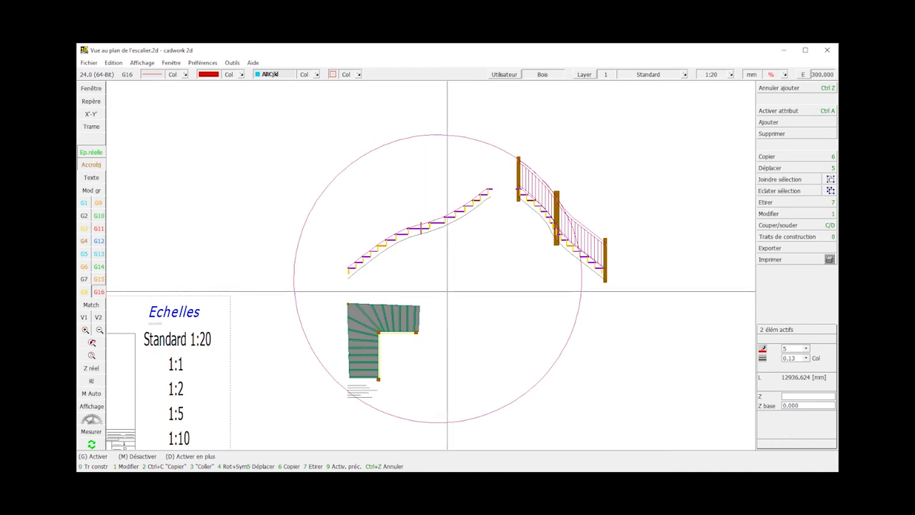
{"action": "scroll", "coordinate": [366, 386], "scroll_direction": "up", "scroll_amount": 4}
{"action": "scroll", "coordinate": [418, 278], "scroll_direction": "up", "scroll_amount": 1}
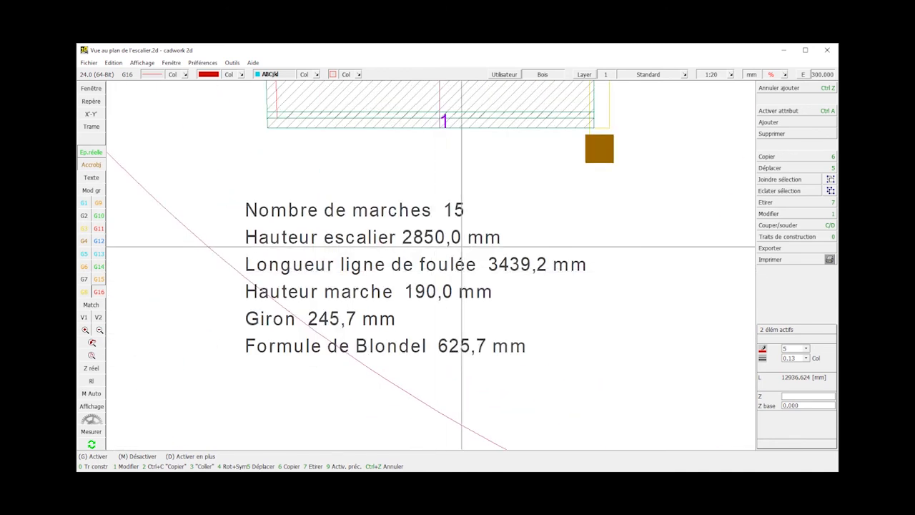
{"action": "scroll", "coordinate": [459, 249], "scroll_direction": "down", "scroll_amount": 6}
{"action": "scroll", "coordinate": [440, 244], "scroll_direction": "down", "scroll_amount": 2}
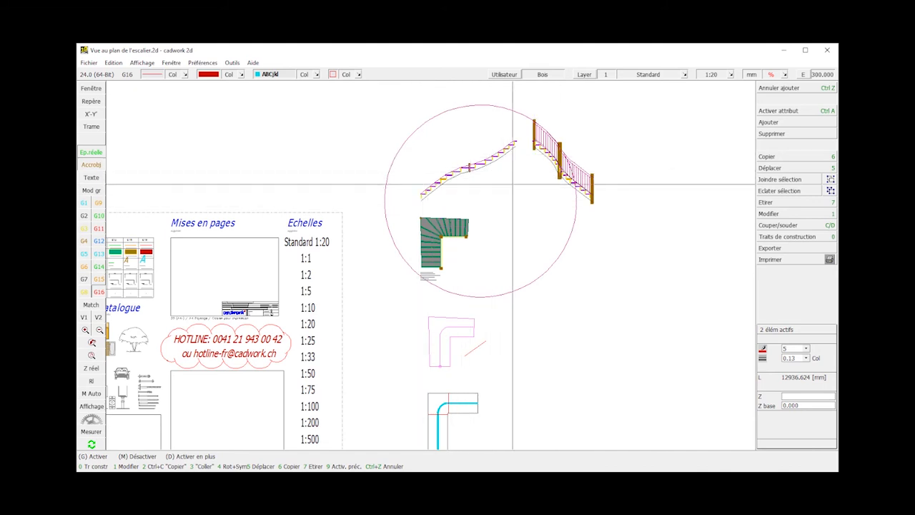
{"action": "key", "text": "Escape"}
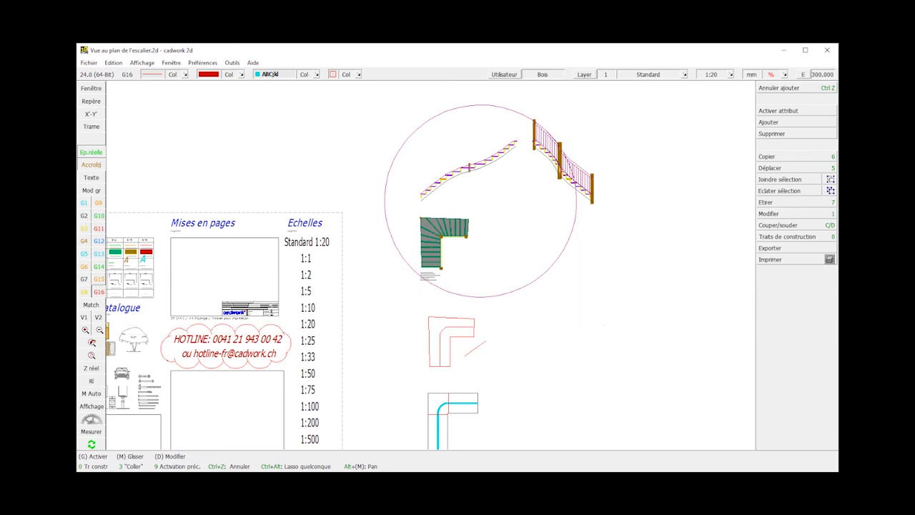
Switch to cadwork 3D and paste the calculated stair model from clipboard 1, placing it near the origin axes
{"action": "key", "text": "alt+Tab"}
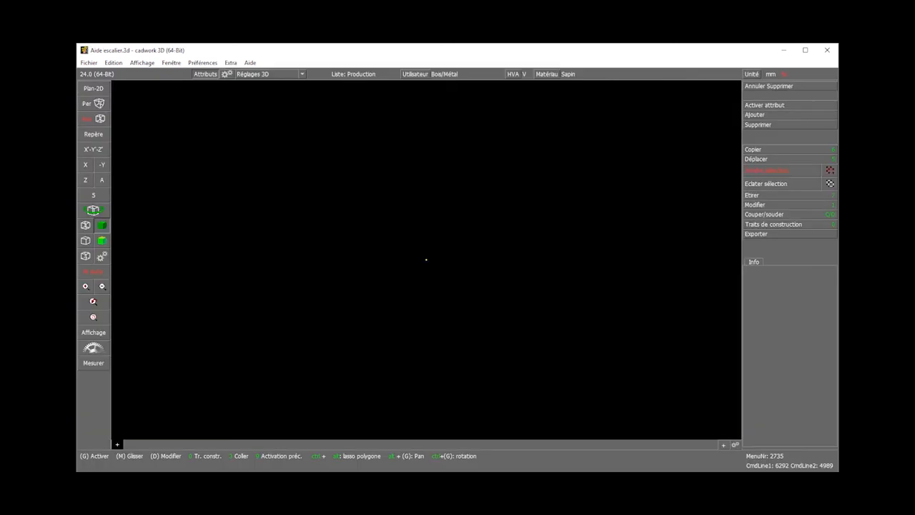
{"action": "key", "text": "Left"}
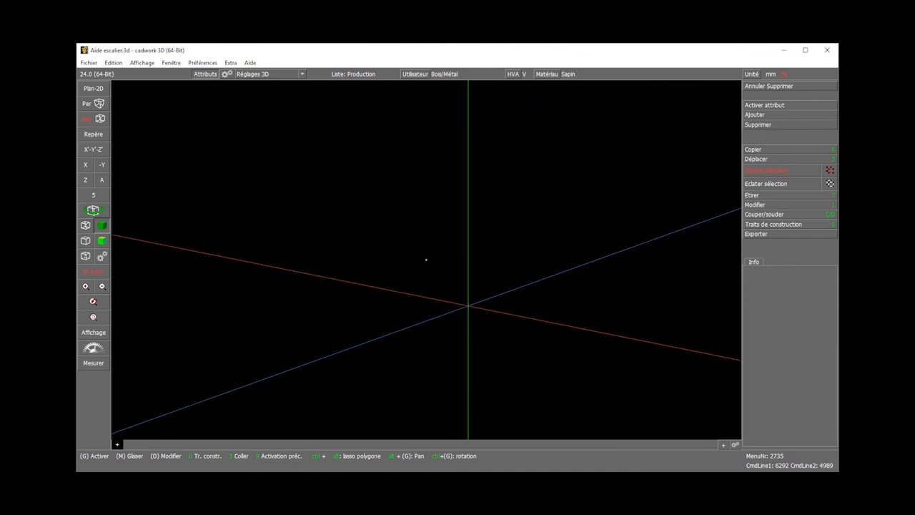
{"action": "key", "text": "3"}
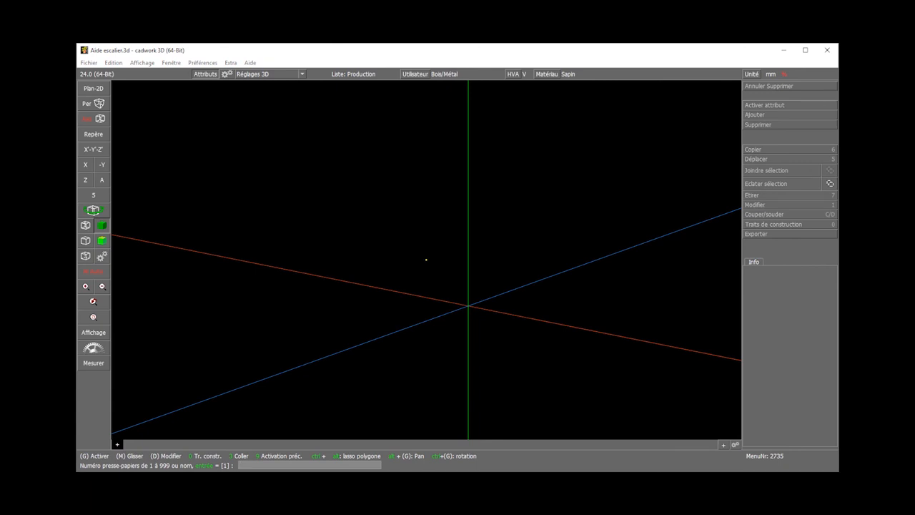
{"action": "key", "text": "Return"}
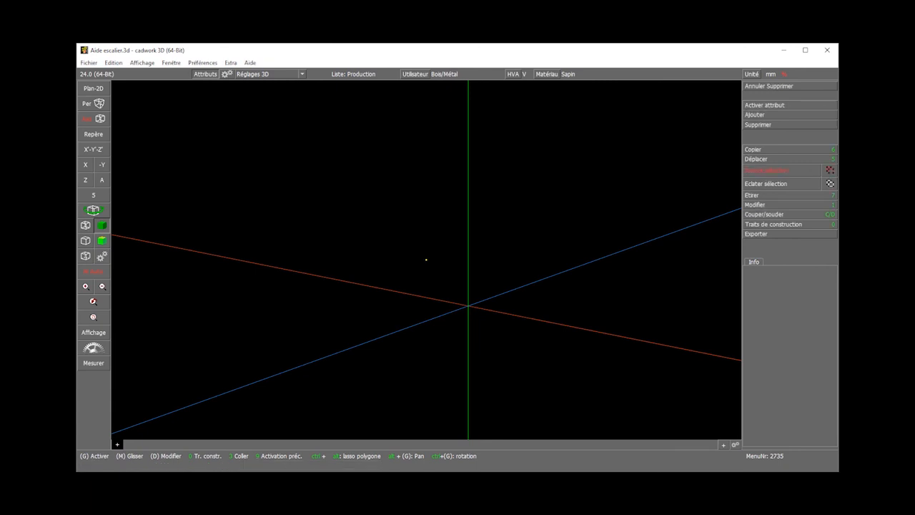
{"action": "middle_click", "coordinate": [519, 363]}
{"action": "scroll", "coordinate": [519, 362], "scroll_direction": "up", "scroll_amount": 5}
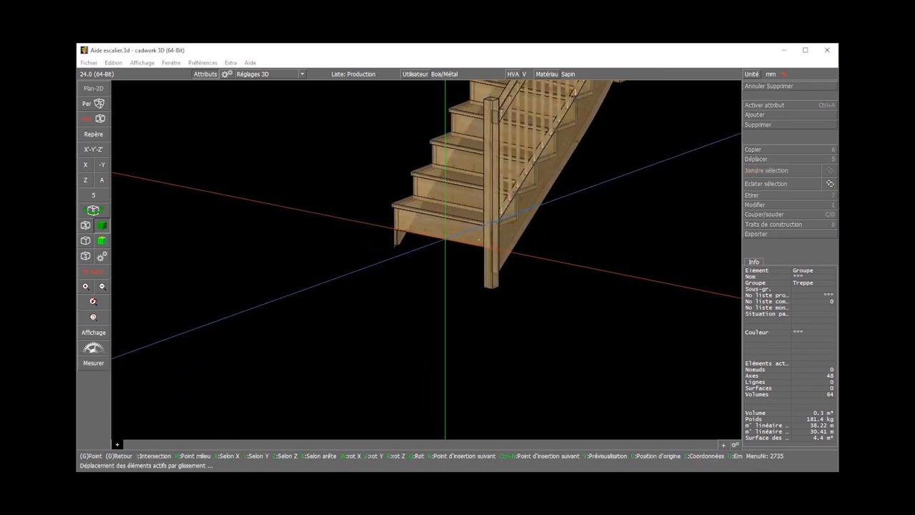
{"action": "left_click", "coordinate": [480, 240]}
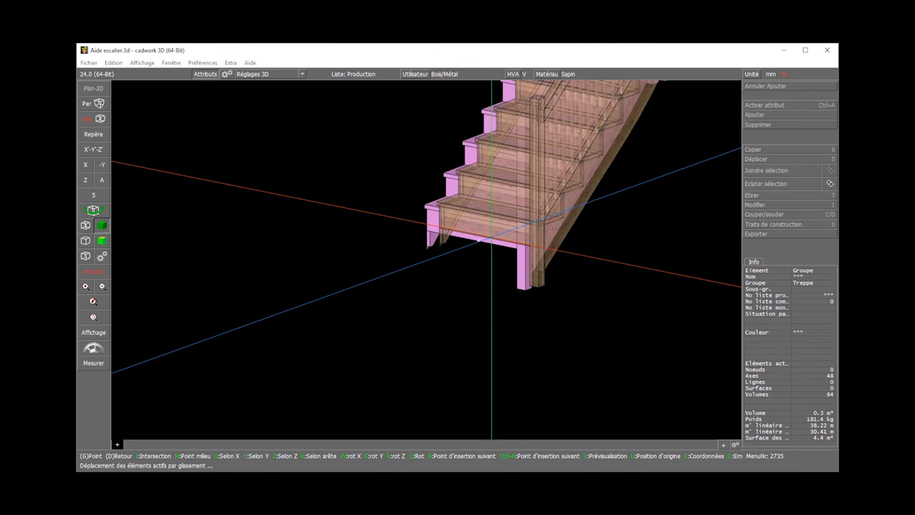
{"action": "middle_click", "coordinate": [617, 292]}
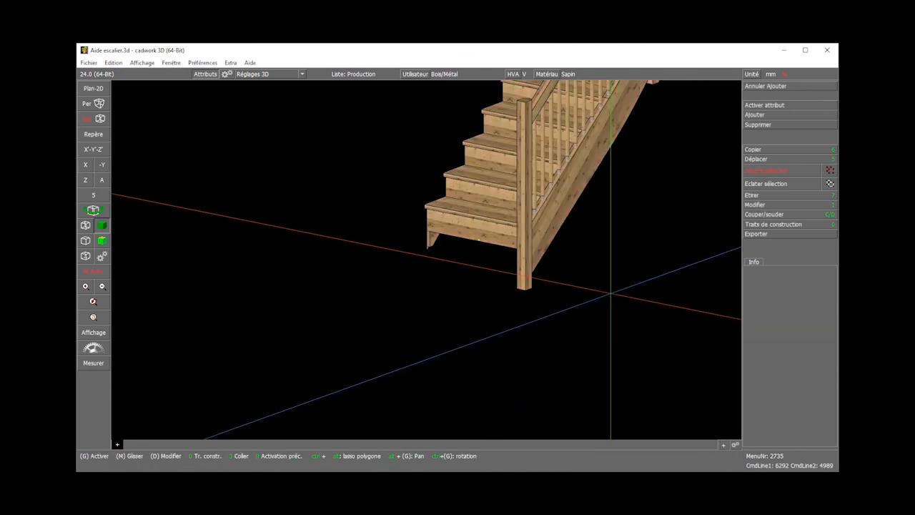
Examine the 3D stair in perspective, in plan and from below, including the riser beneath the top tread
{"action": "scroll", "coordinate": [585, 250], "scroll_direction": "down", "scroll_amount": 2}
{"action": "scroll", "coordinate": [443, 170], "scroll_direction": "up", "scroll_amount": 1}
{"action": "left_click_drag", "start_coordinate": [406, 284], "coordinate": [426, 259], "text": "ctrl"}
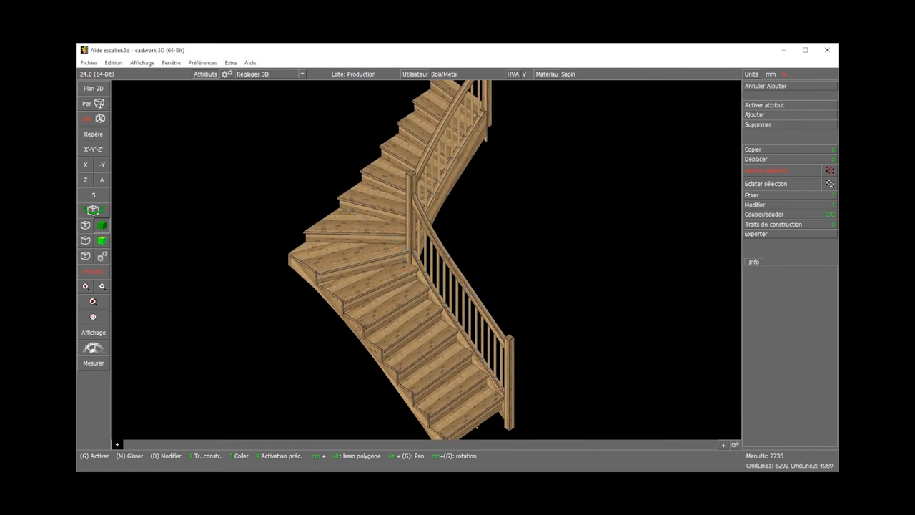
{"action": "left_click", "coordinate": [87, 183]}
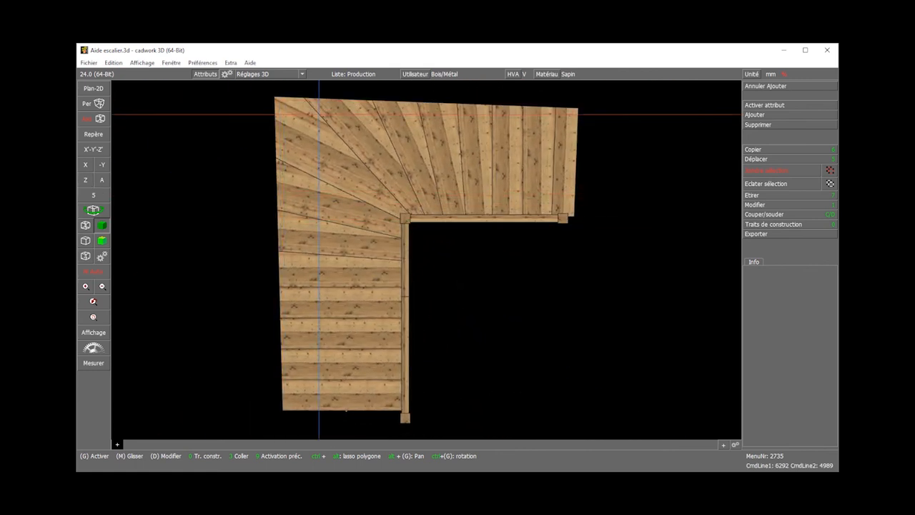
{"action": "left_click_drag", "start_coordinate": [362, 263], "coordinate": [381, 243], "text": "ctrl"}
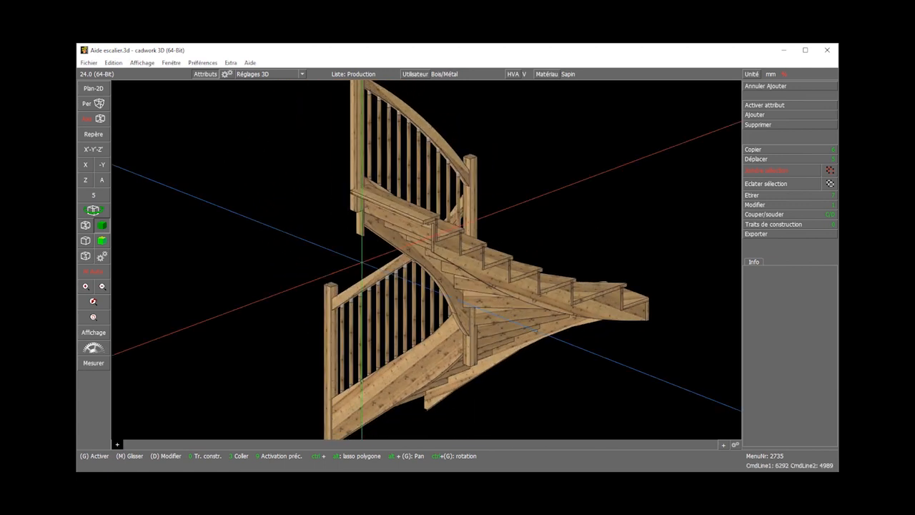
{"action": "left_click", "coordinate": [409, 243]}
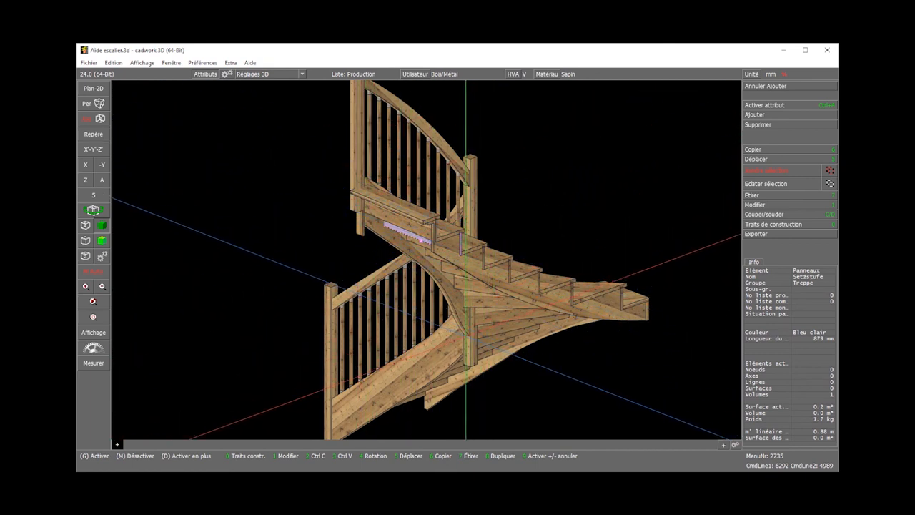
{"action": "middle_click", "coordinate": [493, 350]}
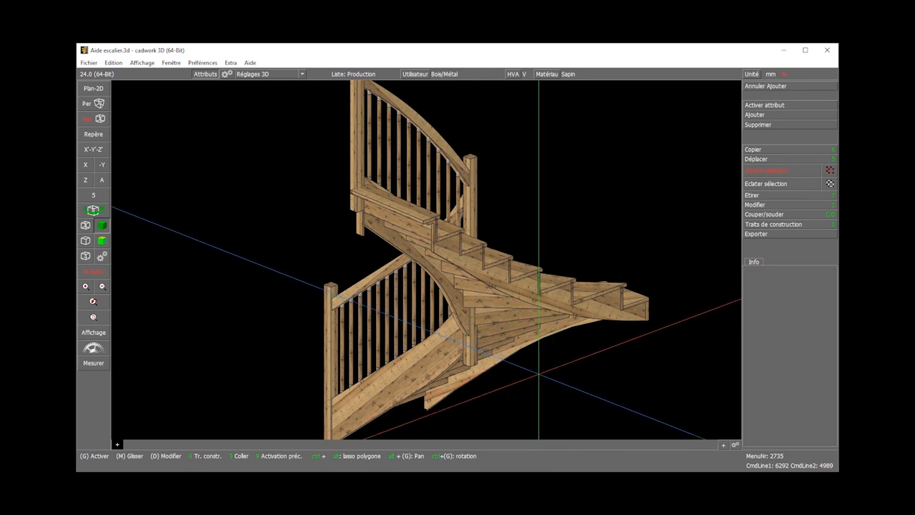
{"action": "scroll", "coordinate": [426, 264], "scroll_direction": "up", "scroll_amount": 3}
{"action": "left_click_drag", "start_coordinate": [426, 264], "coordinate": [336, 297], "text": "ctrl"}
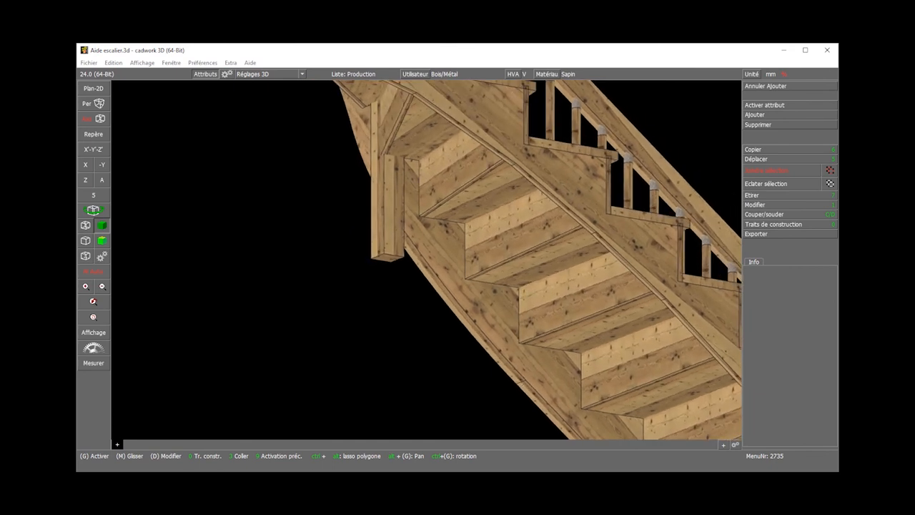
Isolate the housed stringer adjoining the corner newel post and examine its tread and riser grooves
{"action": "left_click", "coordinate": [435, 250]}
{"action": "key", "text": "F4"}
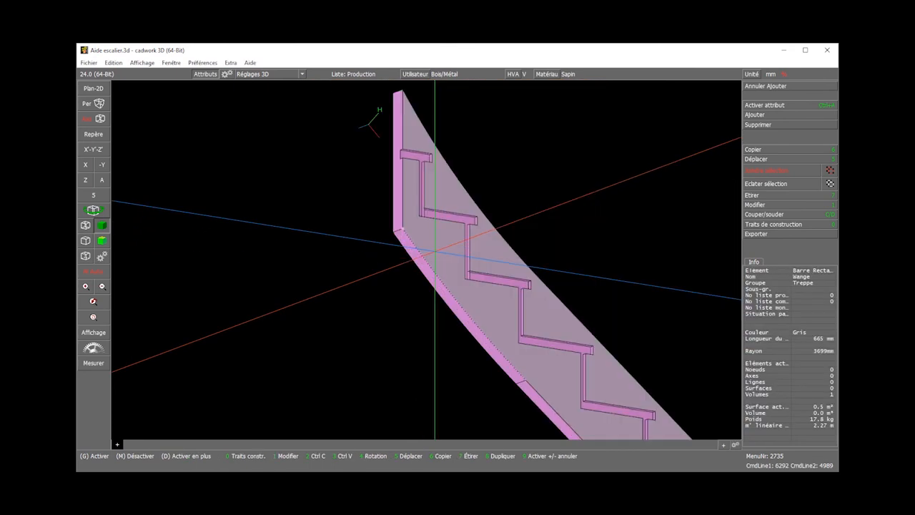
{"action": "middle_click", "coordinate": [569, 297]}
{"action": "mouse_move", "coordinate": [570, 298]}
{"action": "left_mouse_down", "text": "ctrl"}
{"action": "mouse_move", "coordinate": [558, 325]}
{"action": "mouse_move", "coordinate": [522, 318]}
{"action": "mouse_move", "coordinate": [553, 318]}
{"action": "mouse_move", "coordinate": [589, 302]}
{"action": "mouse_move", "coordinate": [569, 297]}
{"action": "left_mouse_up", "text": "ctrl"}
{"action": "scroll", "coordinate": [570, 297], "scroll_direction": "down", "scroll_amount": 4}
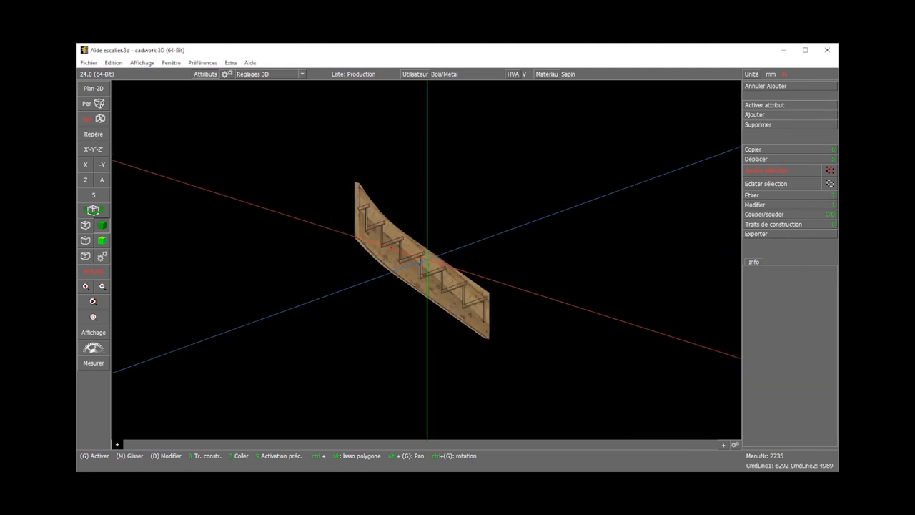
{"action": "scroll", "coordinate": [427, 260], "scroll_direction": "up", "scroll_amount": 2}
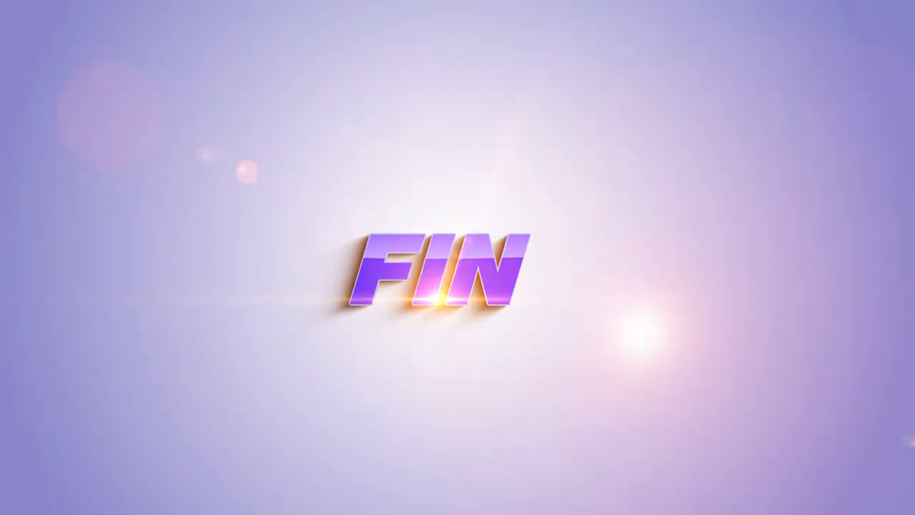